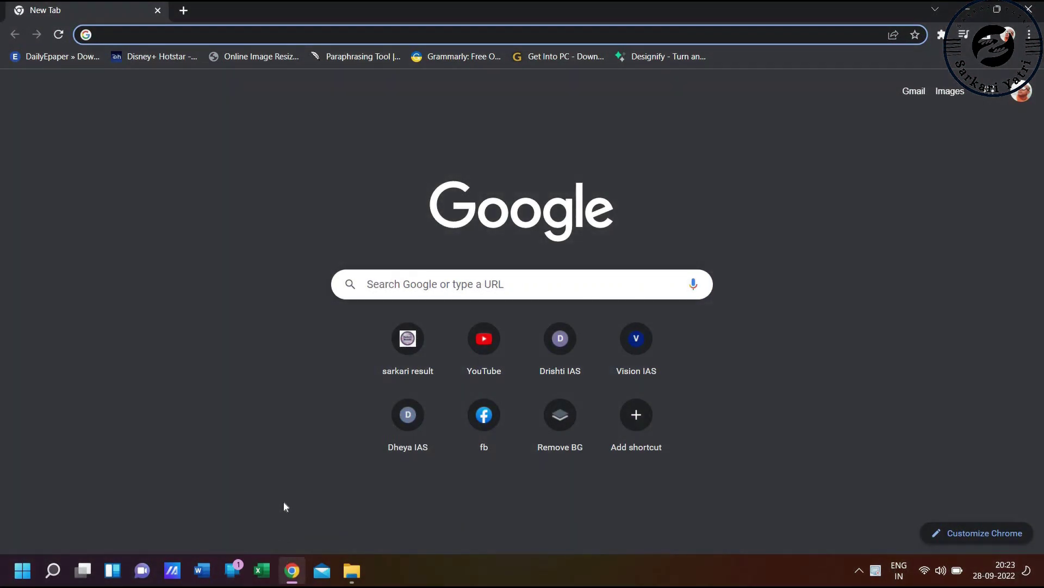
Search Google for 'ebanking india post' and open the Department of Posts Internet Login result.
left_click(413, 284)
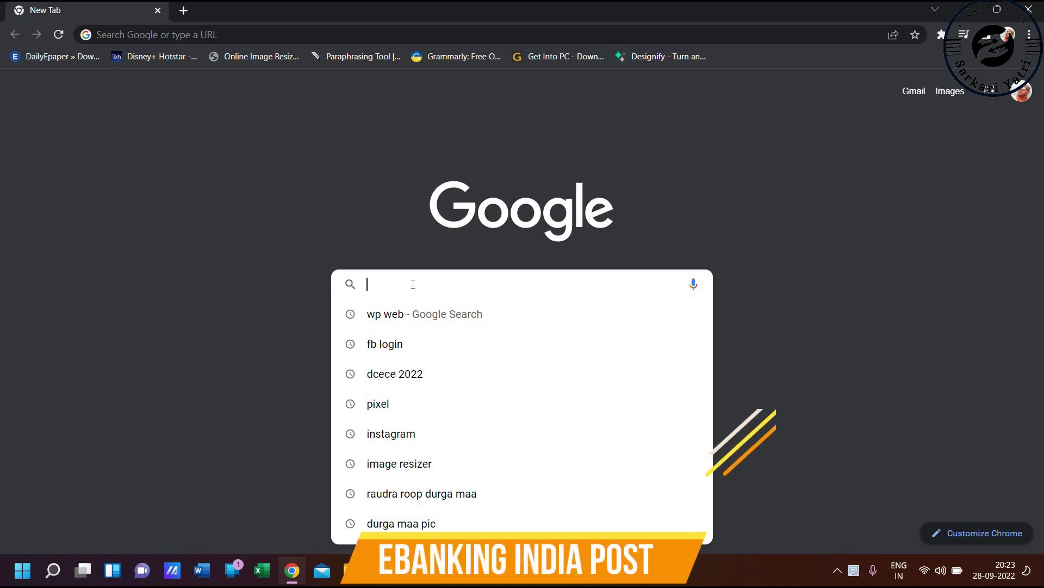
type("e")
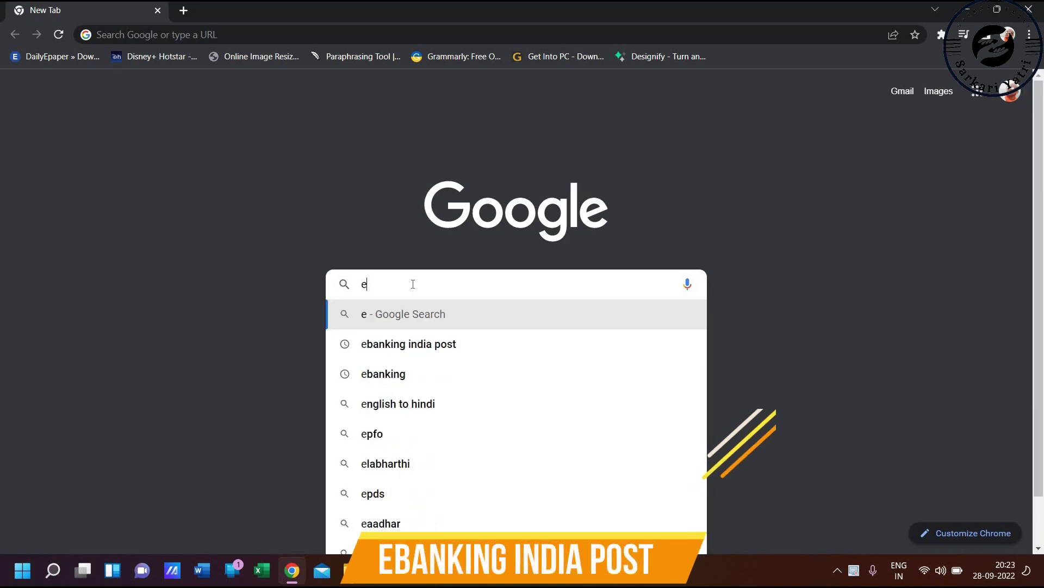
type("ban")
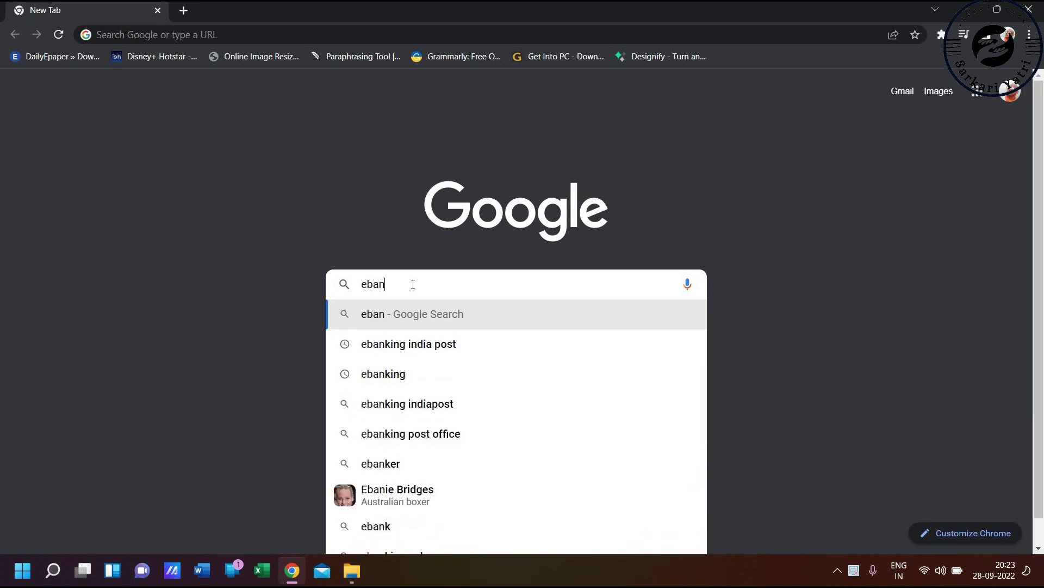
left_click(433, 346)
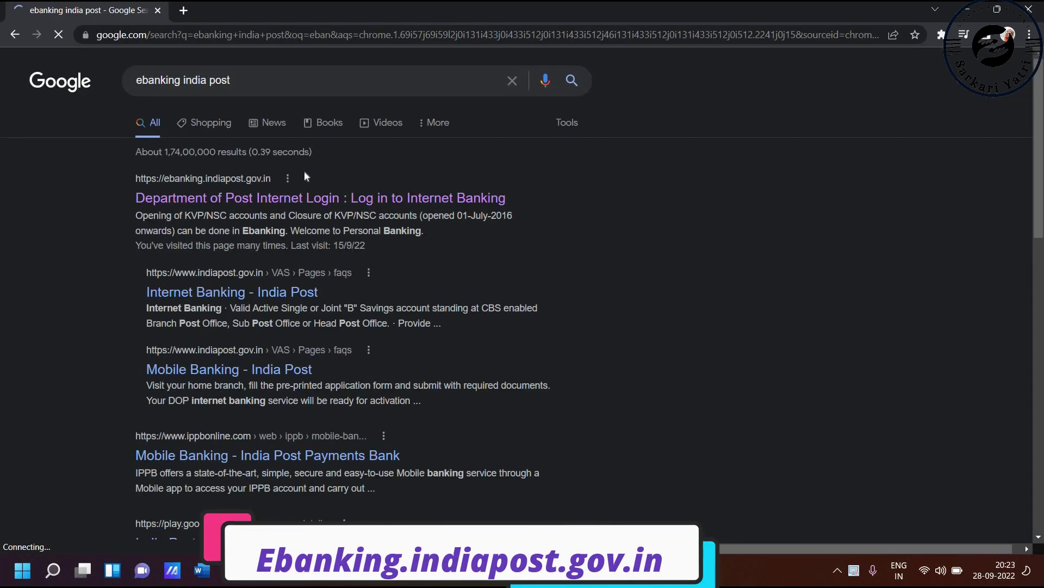
left_click(298, 199)
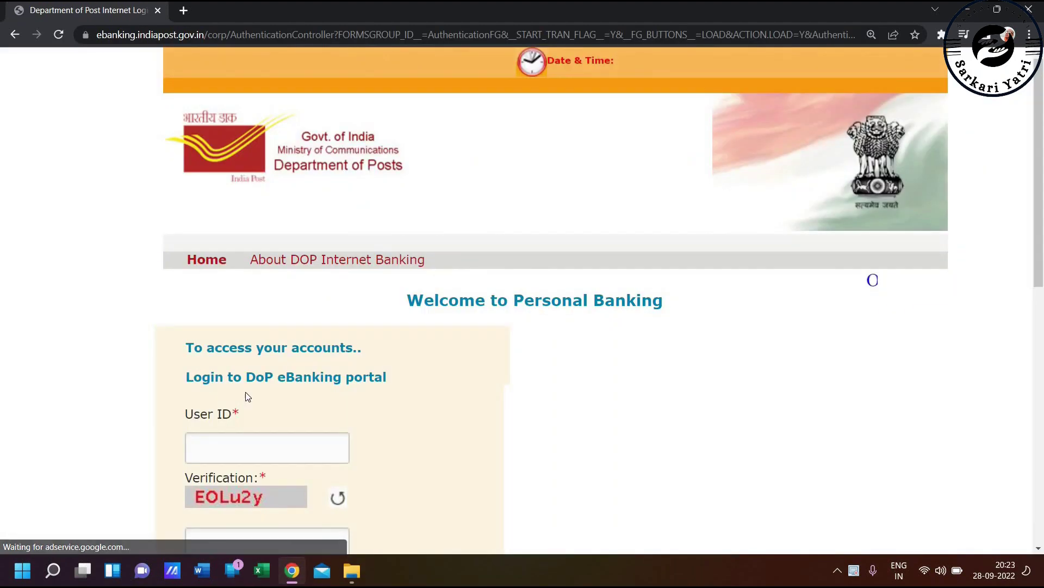
Enter the User ID and the captcha verification code, then submit them to log in.
scroll(297, 383, "down", 2)
scroll(297, 380, "down", 2)
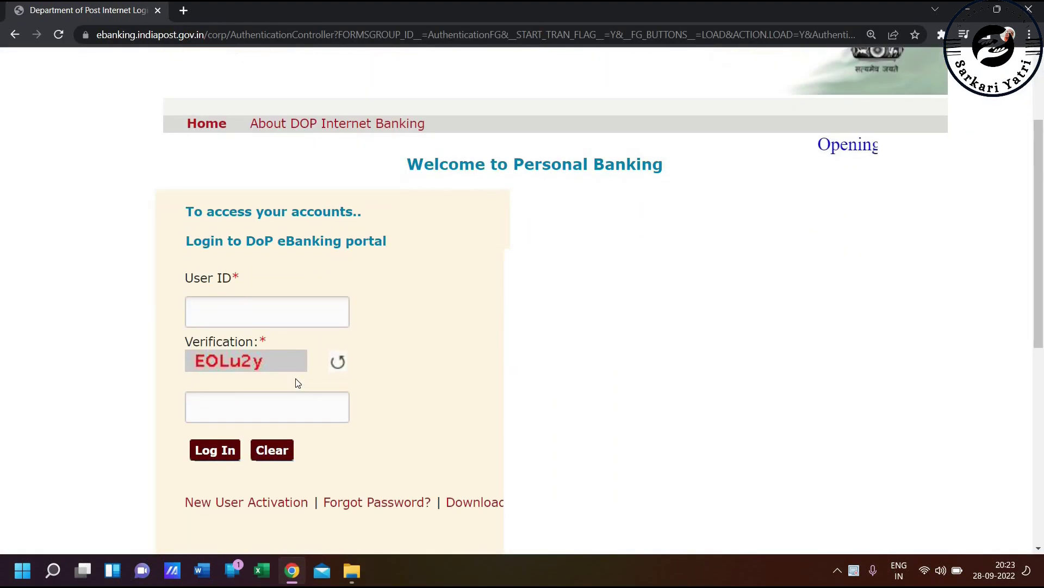
left_click(306, 248)
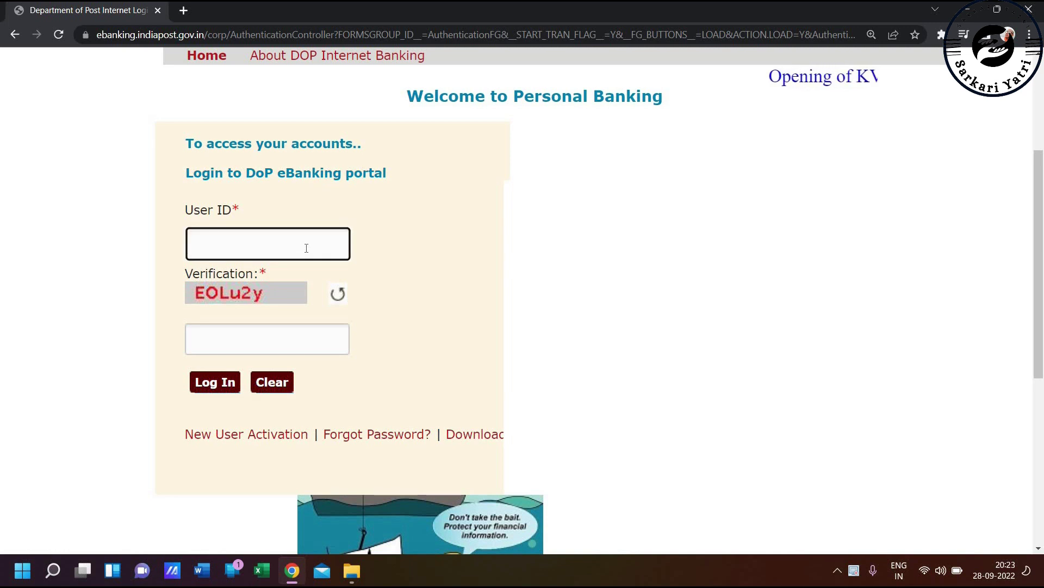
type("355")
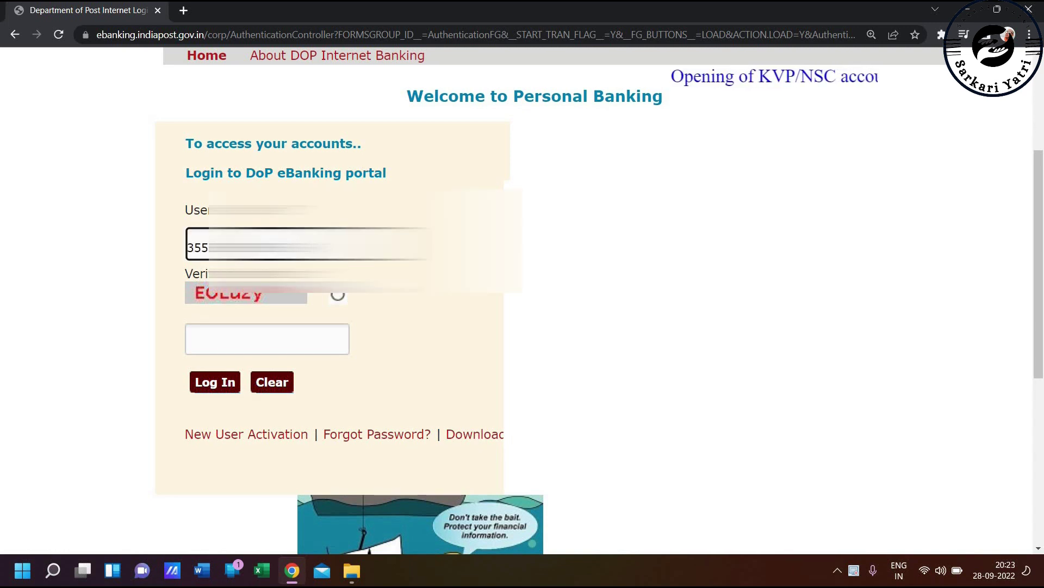
left_click(280, 337)
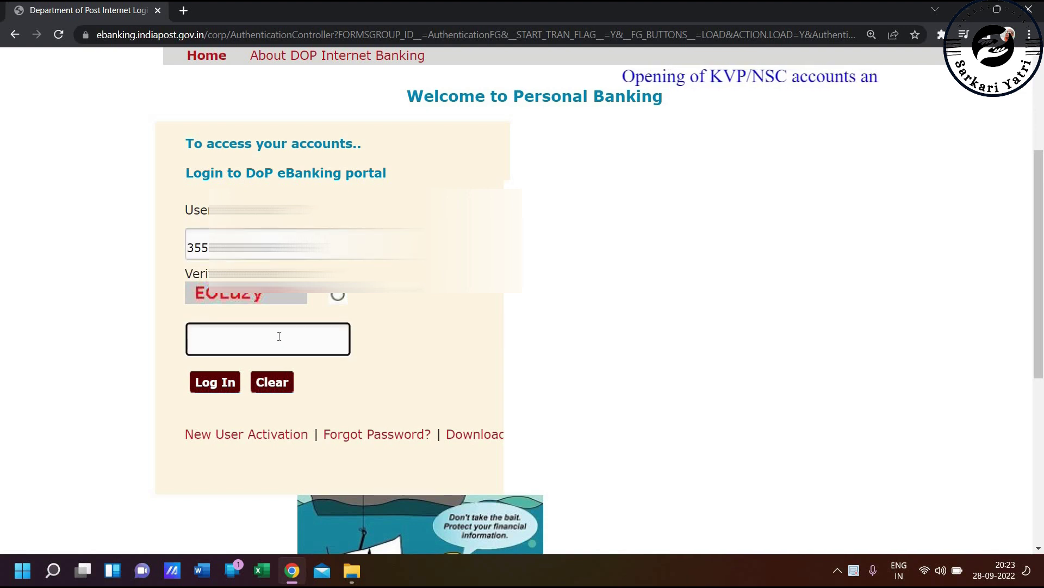
type("E")
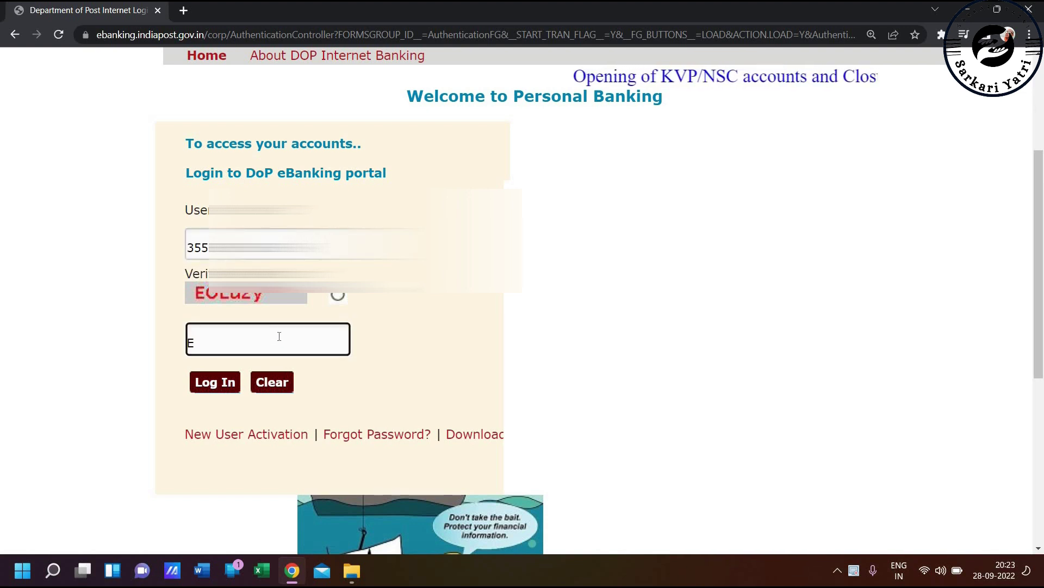
type("OL")
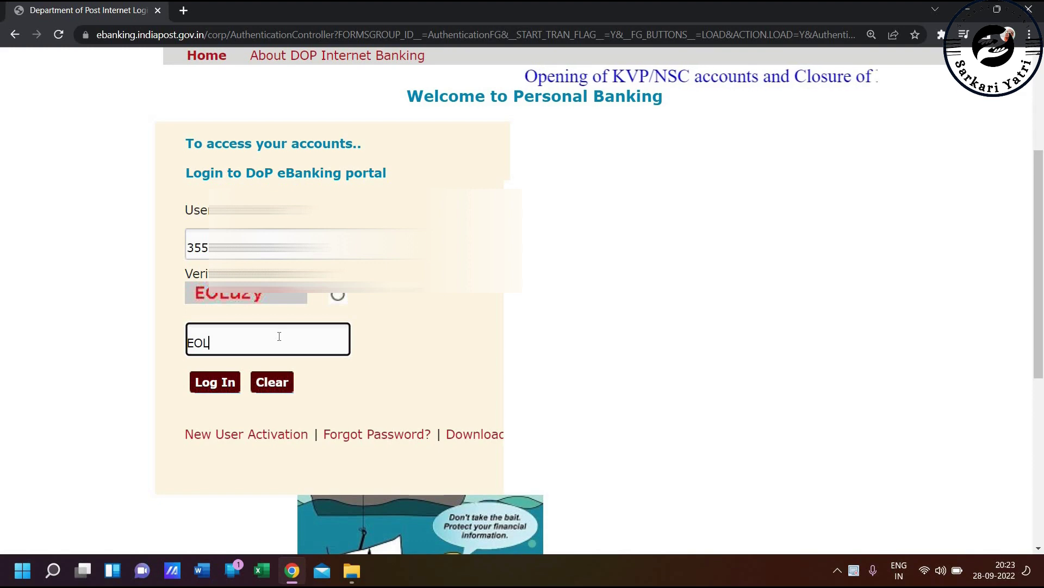
type("u2y")
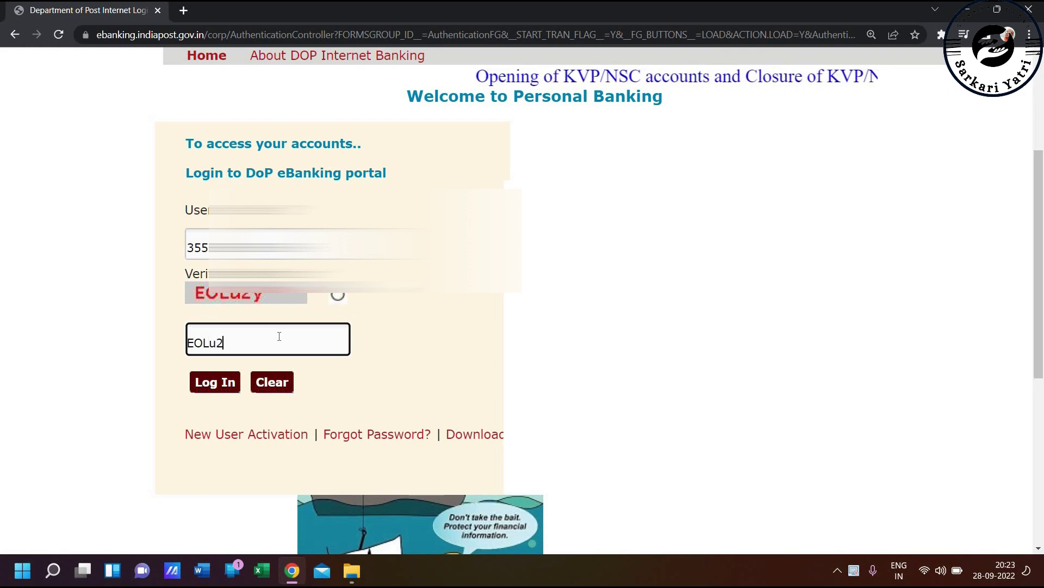
left_click(210, 384)
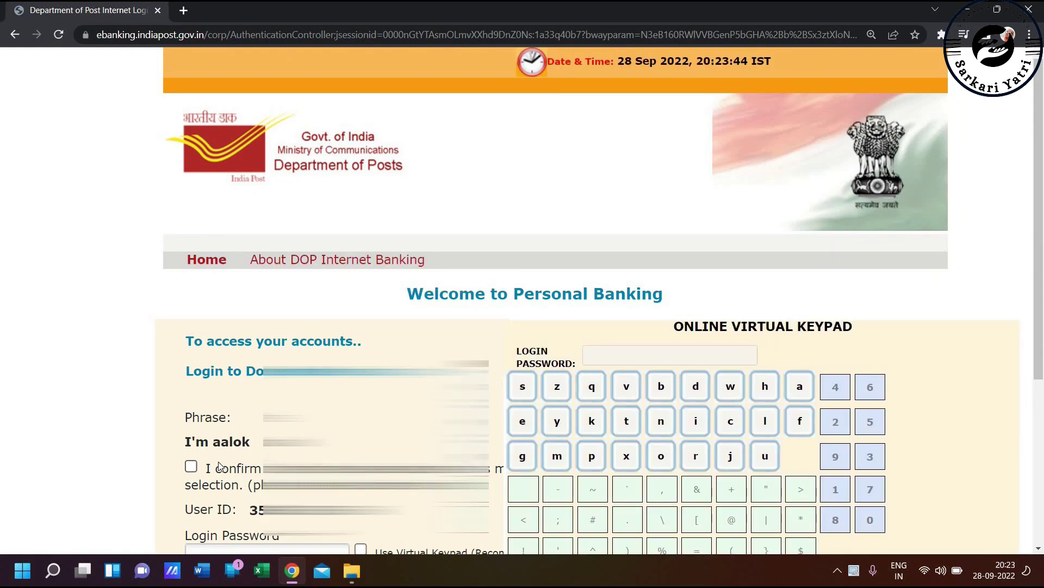
Tick 'I confirm the phrase', enter the login password and sign in to the Dashboard.
scroll(221, 466, "down", 2)
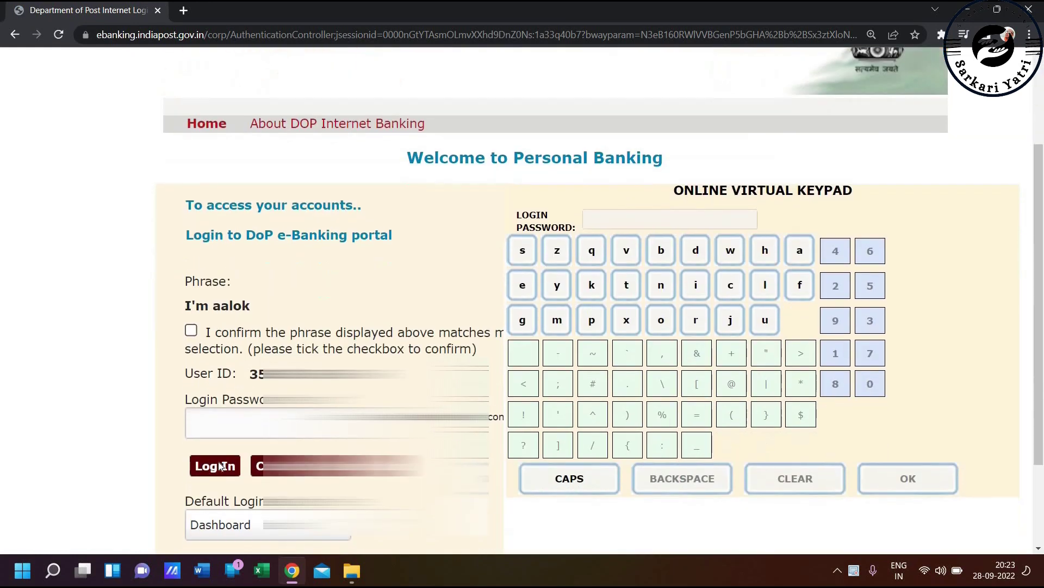
left_click(192, 331)
left_click(225, 428)
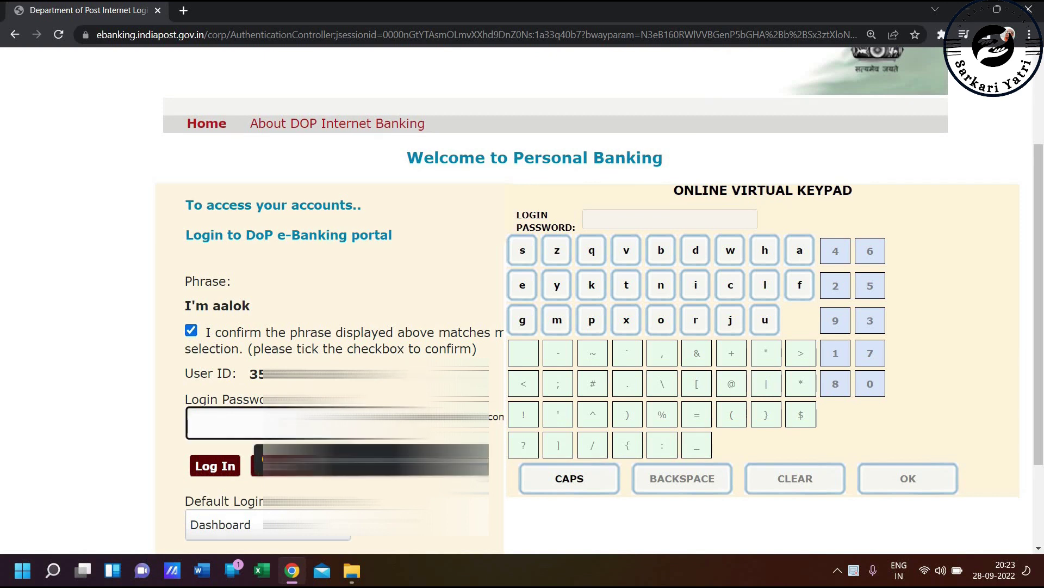
type("•••••••")
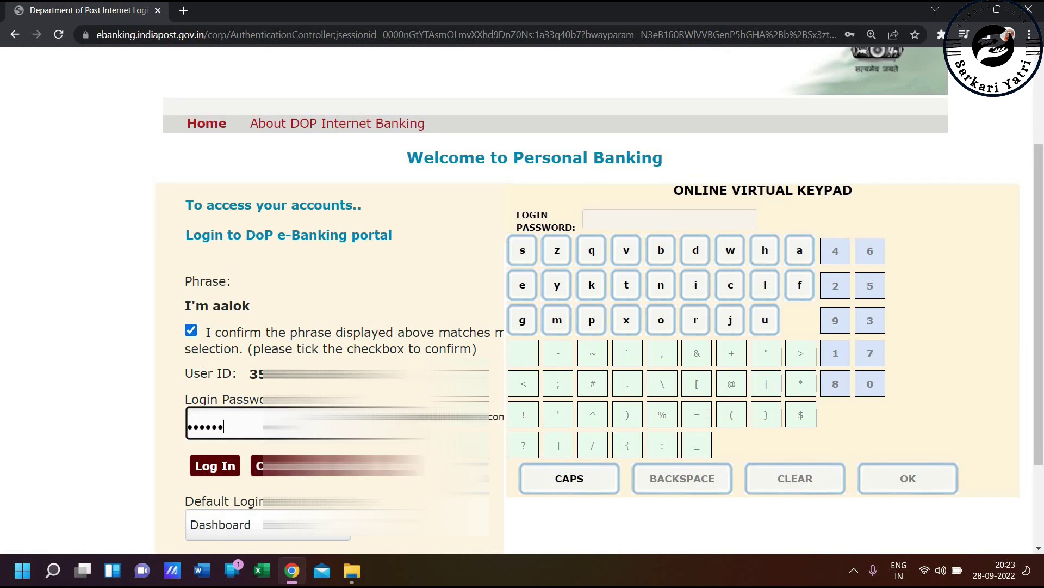
type("••••")
left_click(233, 468)
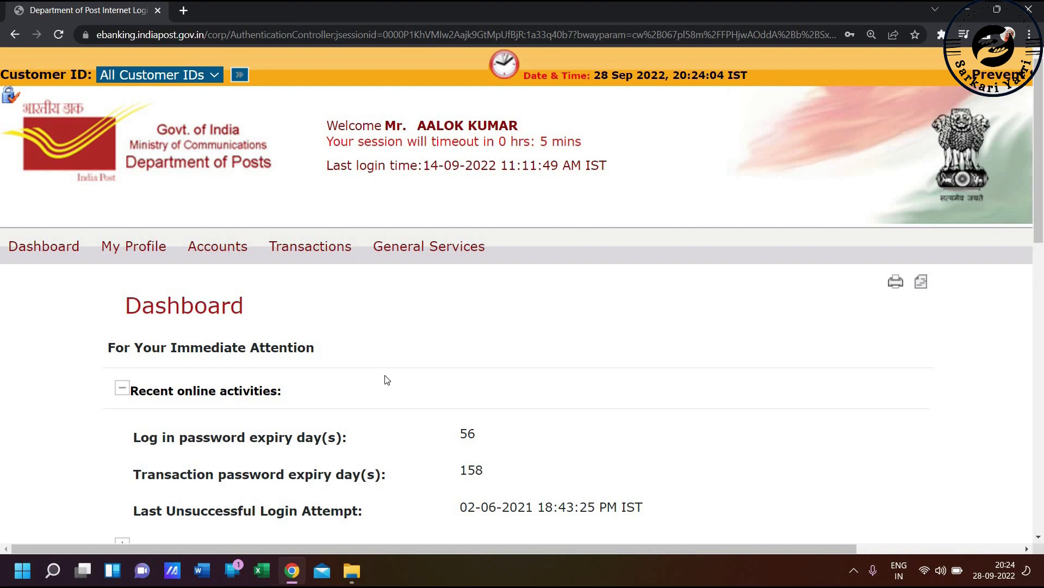
Zoom the page out and navigate via General Services to the Service Requests page.
key("ctrl+minus")
scroll(384, 378, "down", 3)
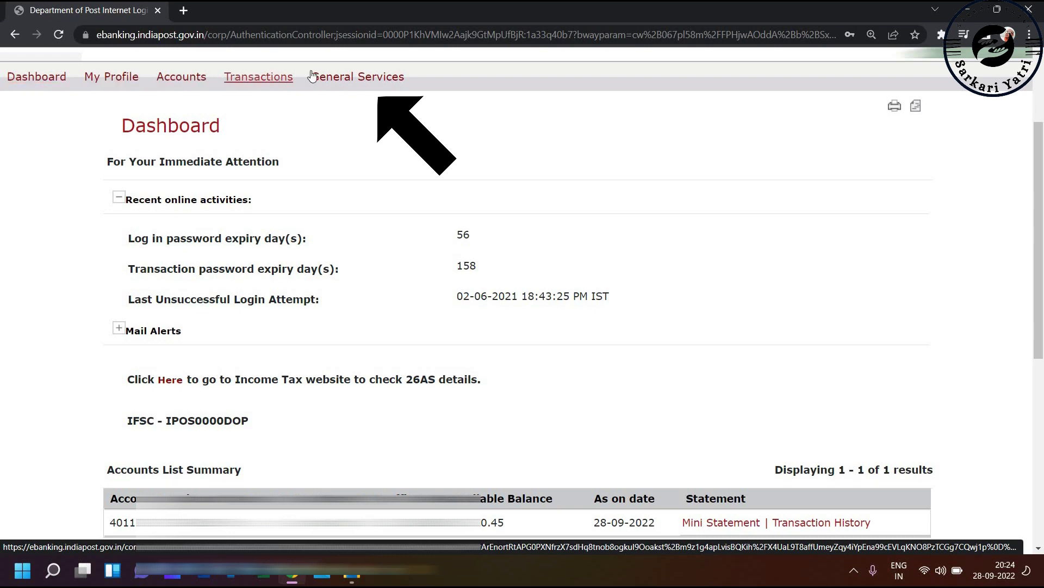
left_click(349, 77)
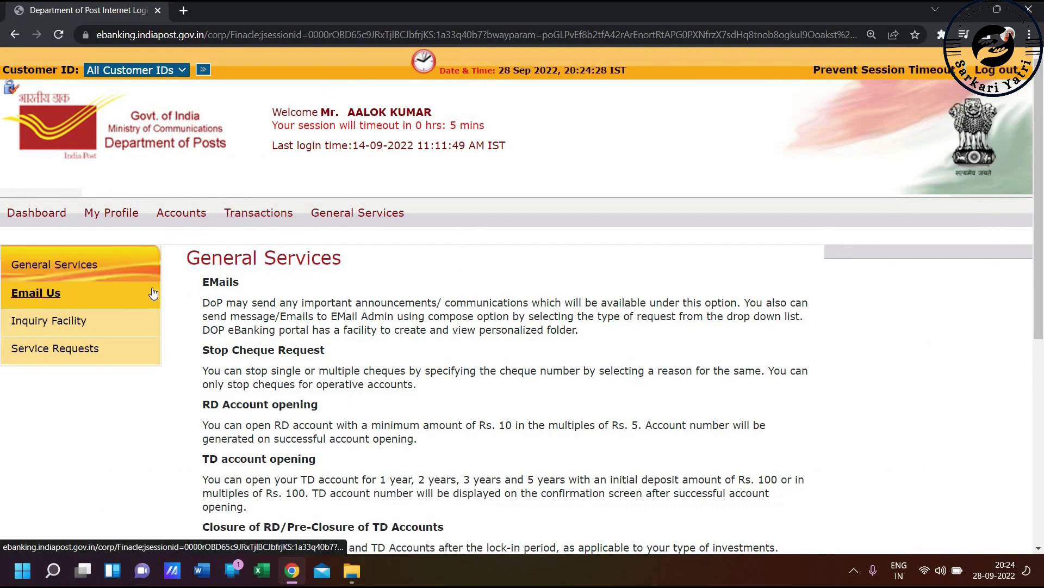
left_click(68, 352)
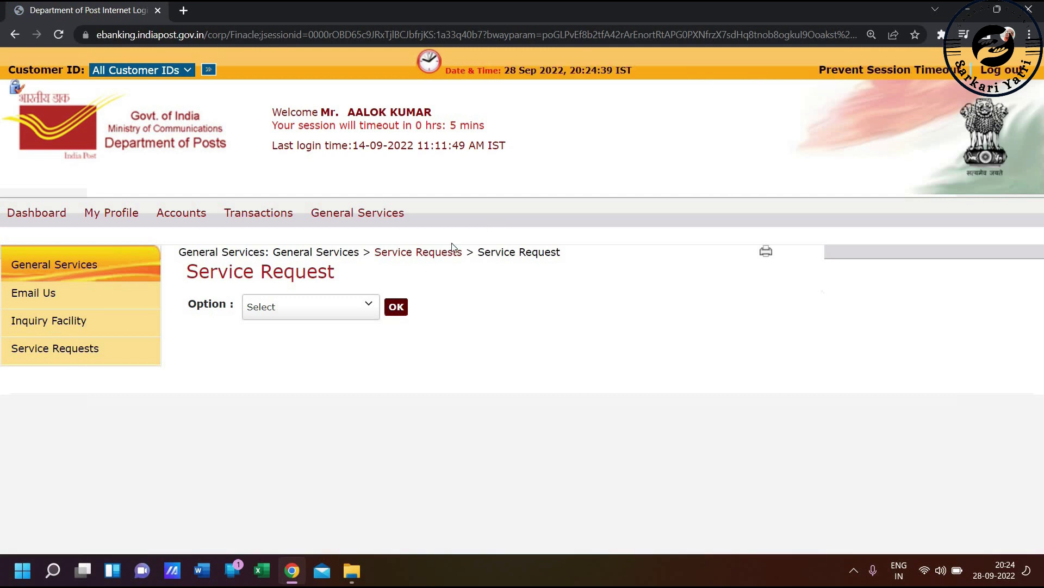
Choose New Requests as the option and open 'Closure/Pre-closure of RD and TD Accounts'.
left_click(373, 307)
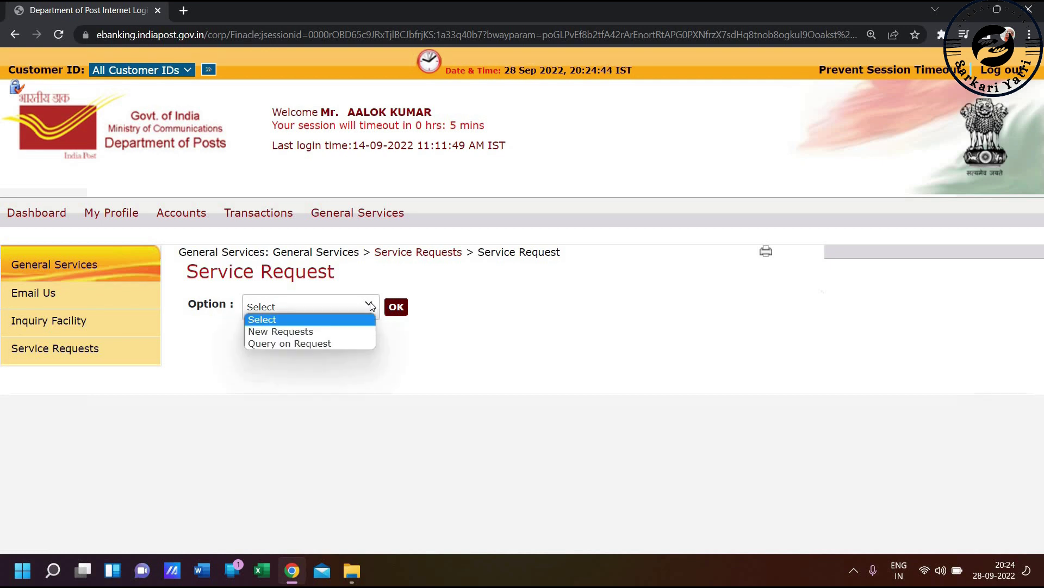
left_click(325, 333)
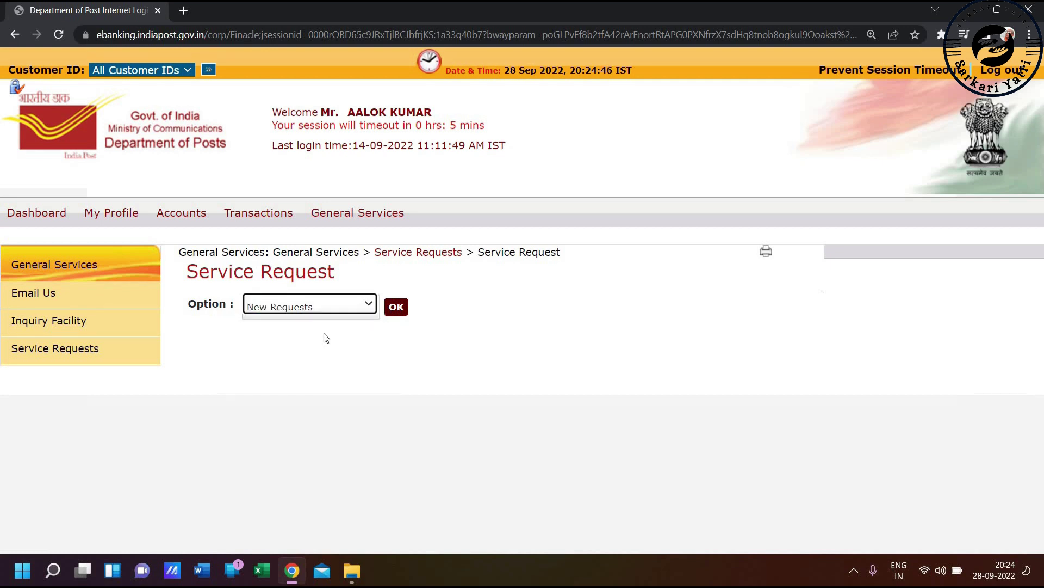
left_click(396, 307)
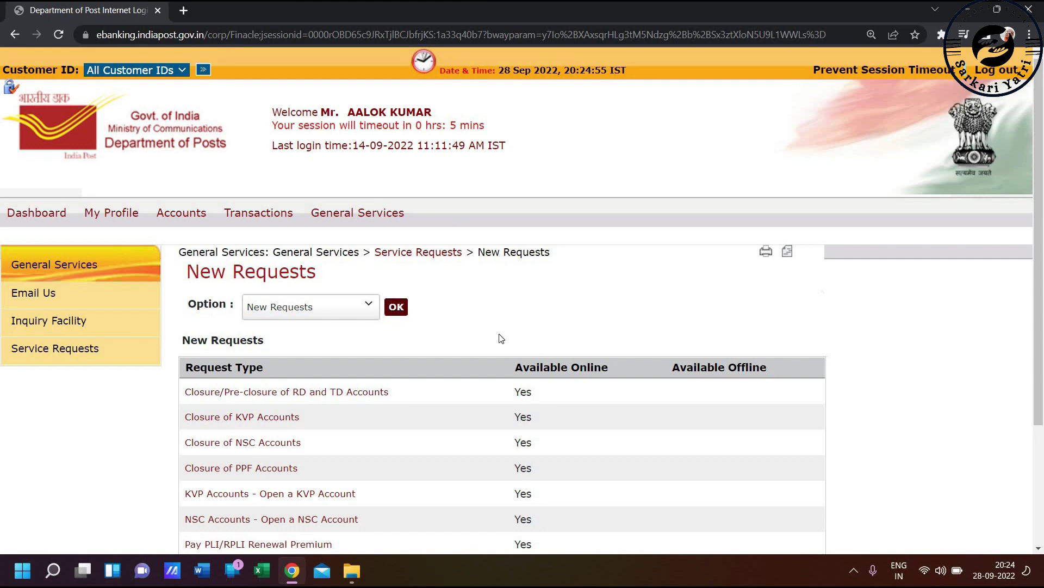
scroll(501, 338, "down", 1)
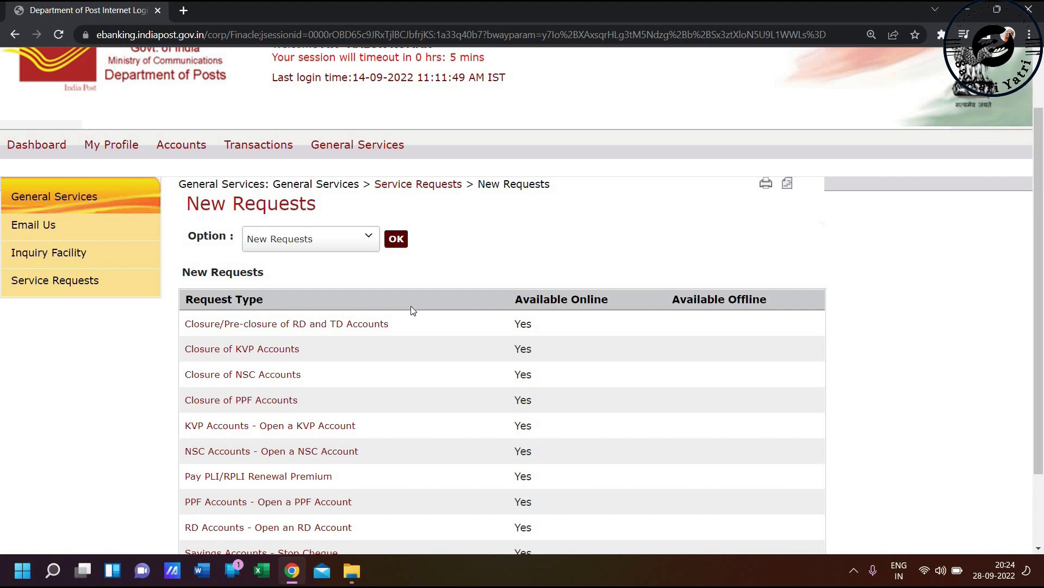
scroll(411, 306, "down", 1)
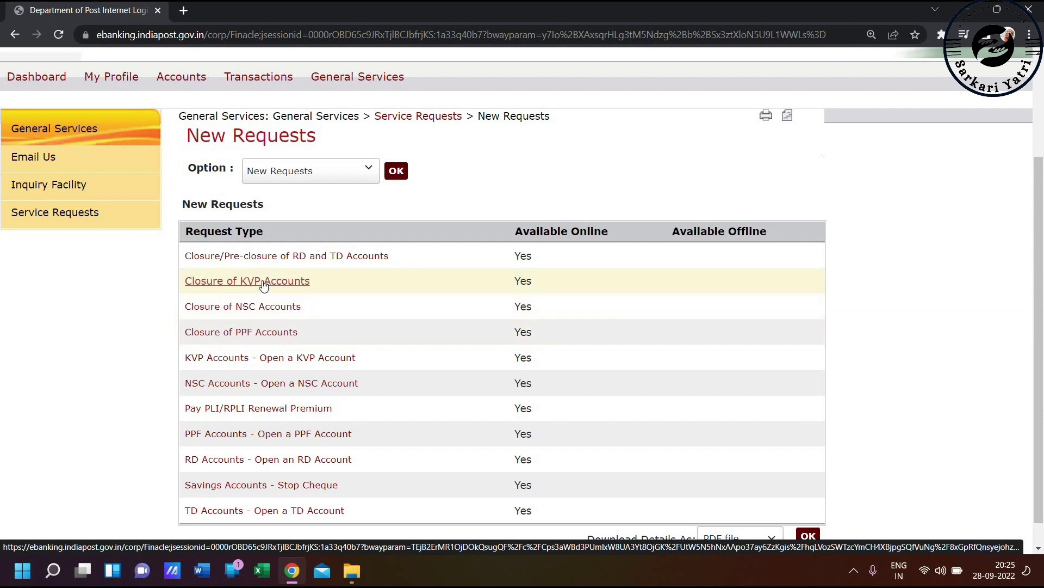
left_click(312, 261)
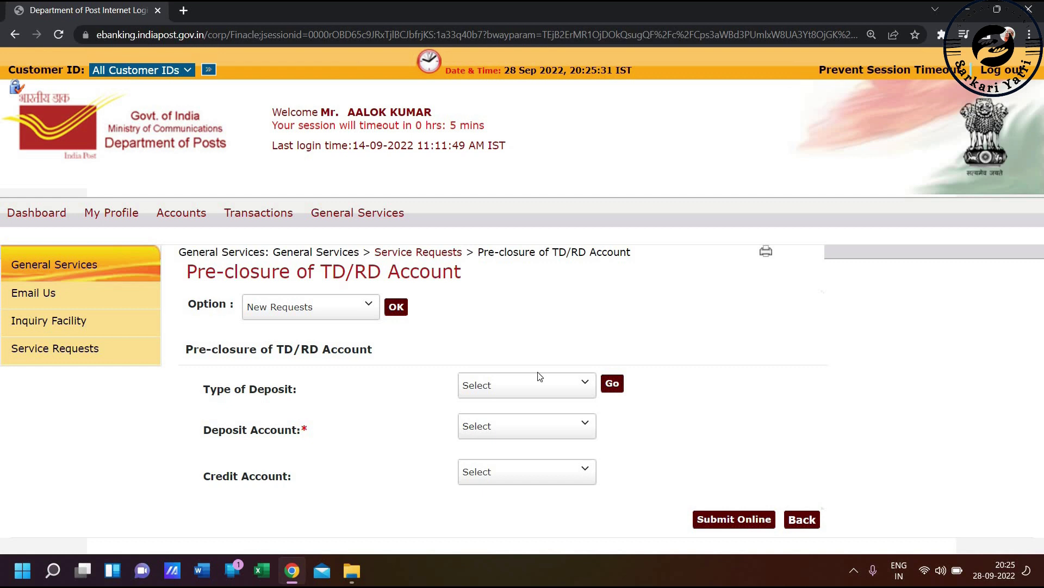
Set Type of Deposit to Recurring Deposit and load its accounts with Go.
left_click(586, 385)
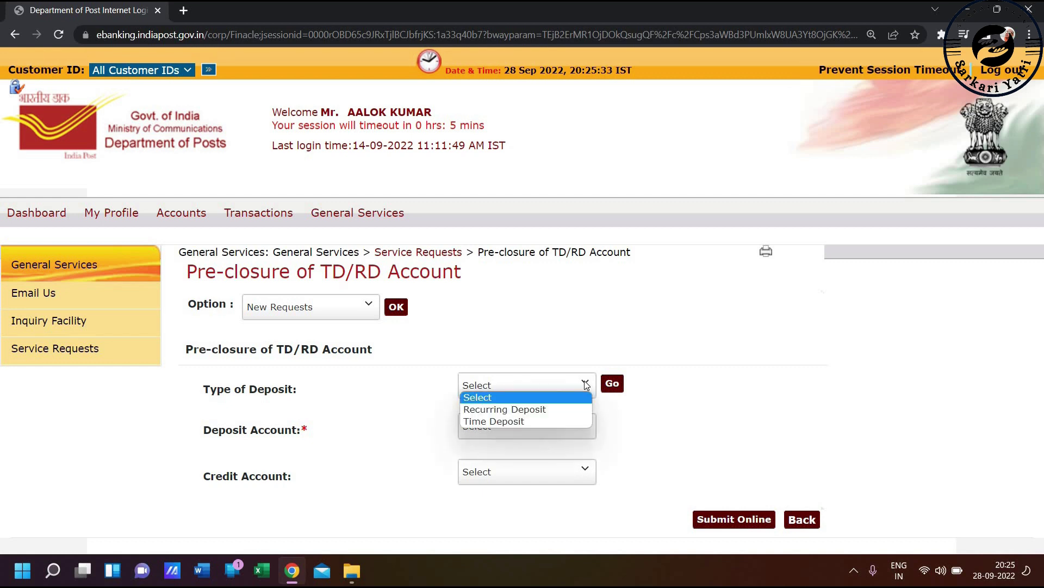
left_click(521, 414)
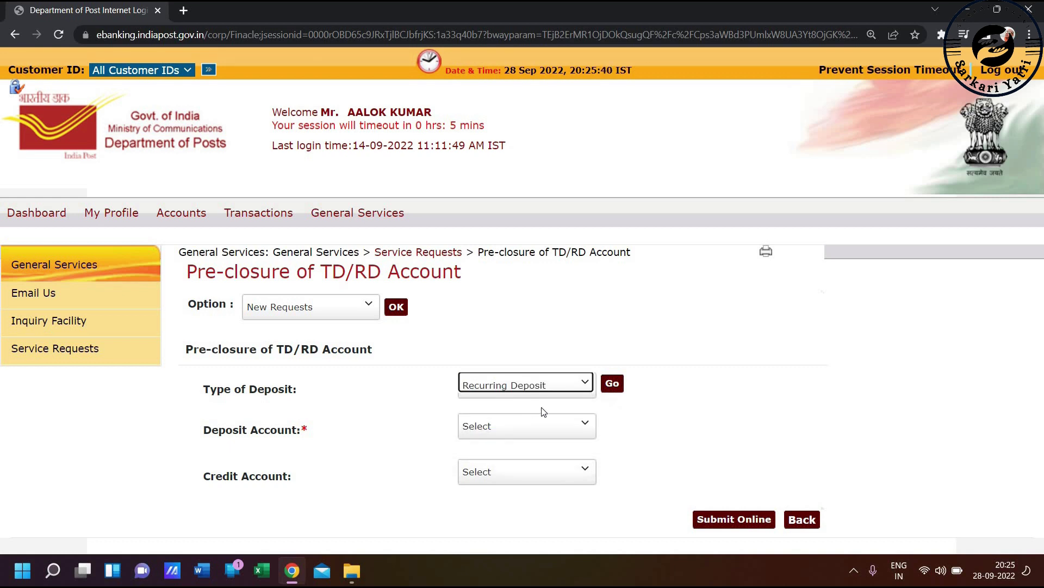
left_click(611, 387)
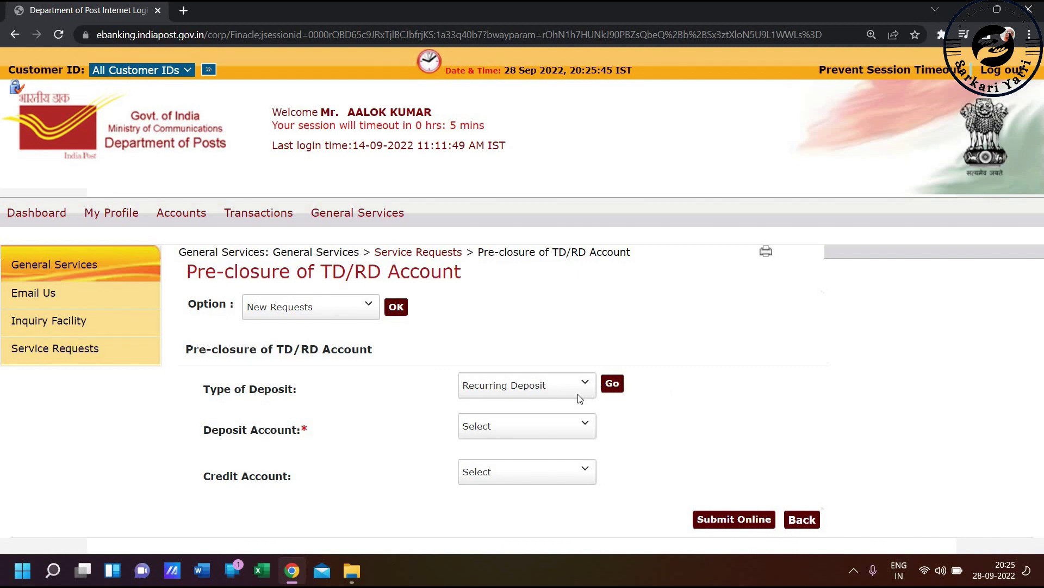
Select the RD deposit account and the credit account, then submit the request online.
left_click(589, 429)
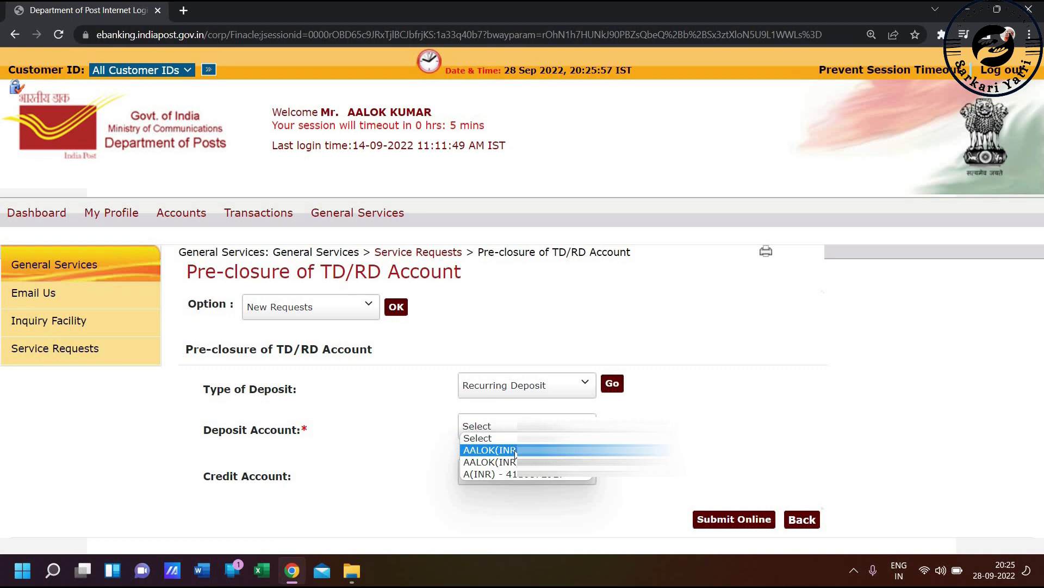
key("Down")
key("Down")
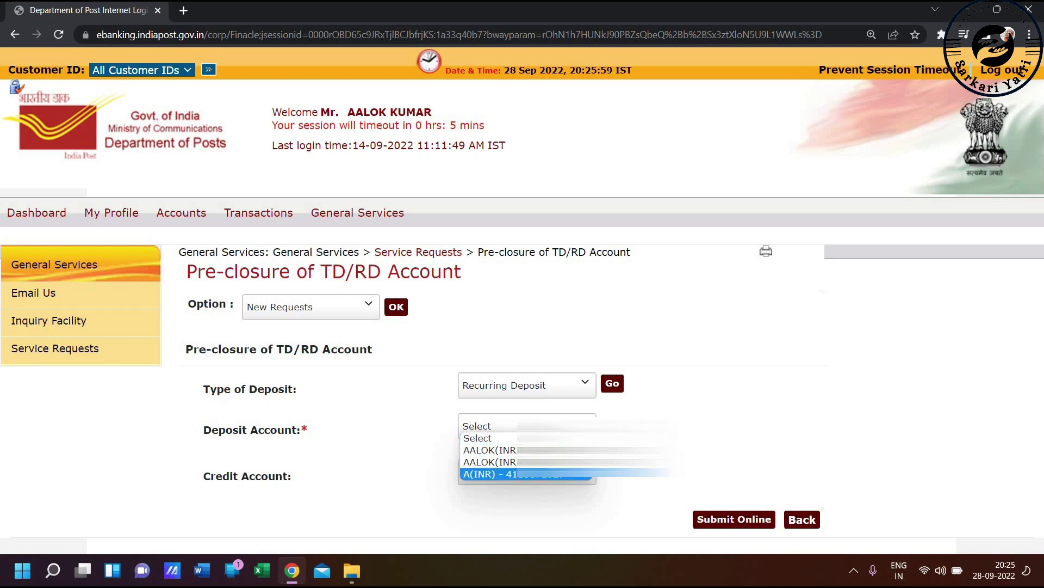
key("Up")
key("Up")
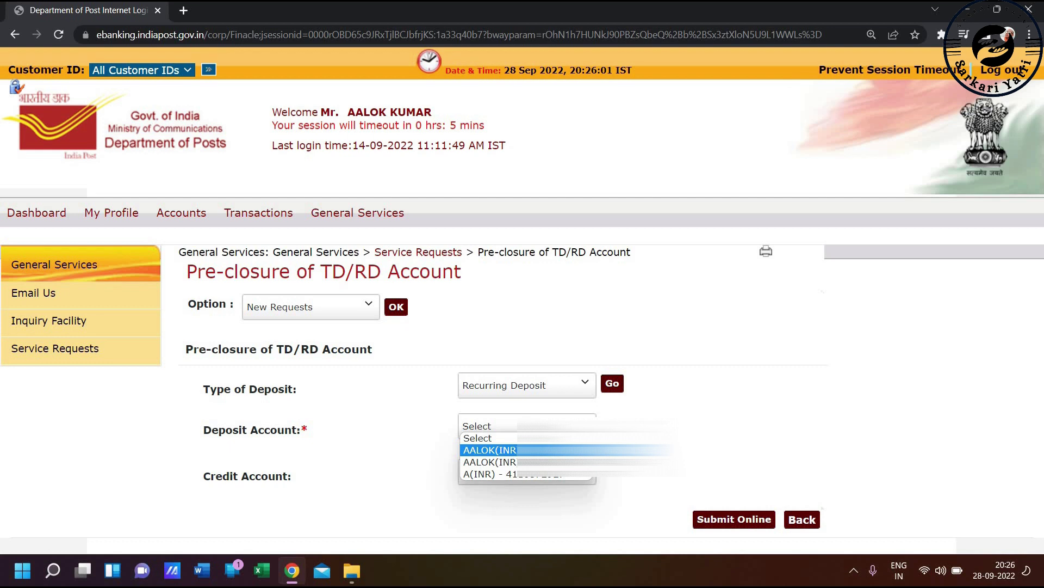
left_click(513, 470)
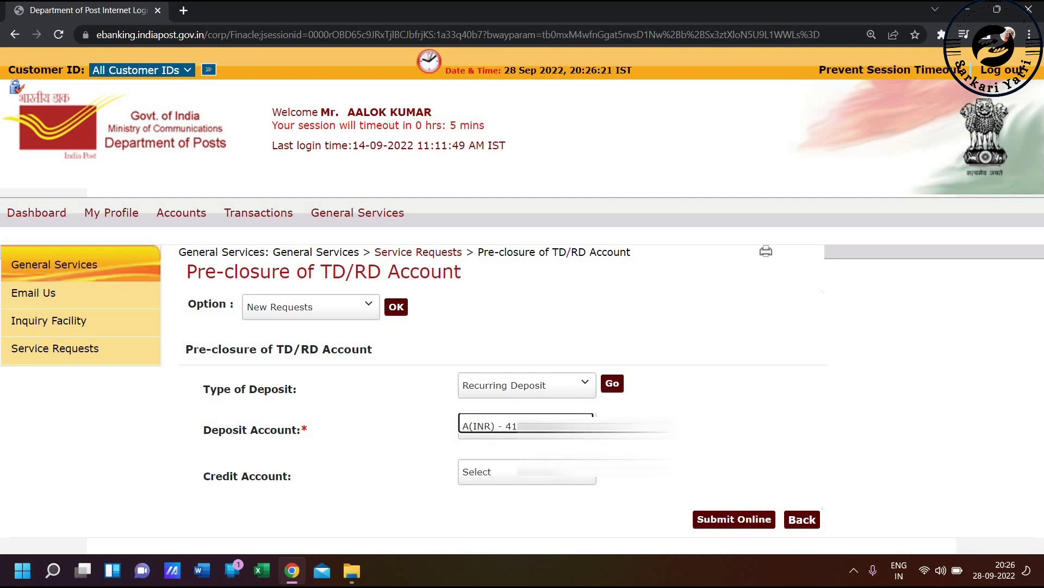
left_click(583, 477)
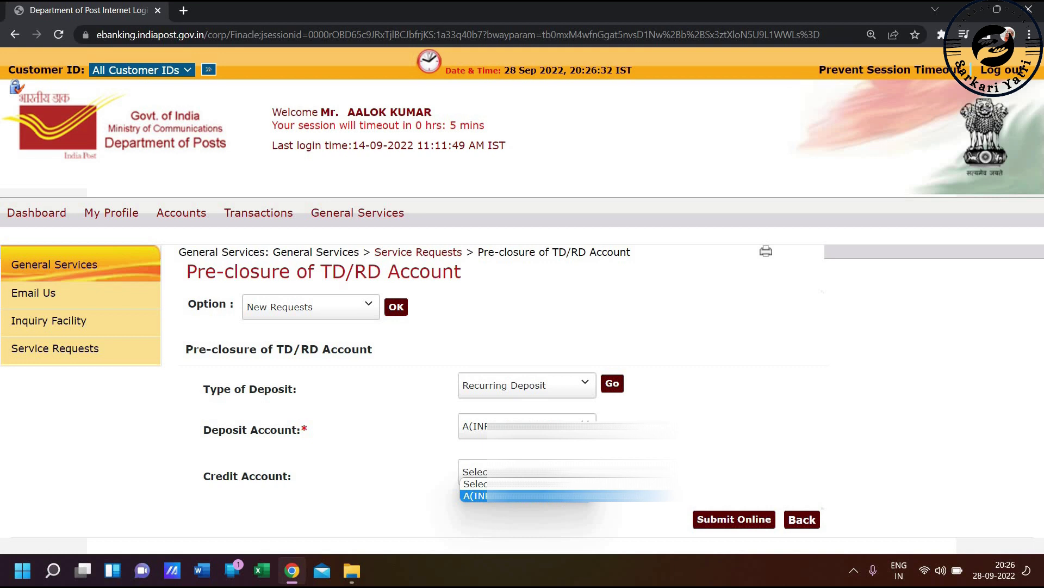
key("Return")
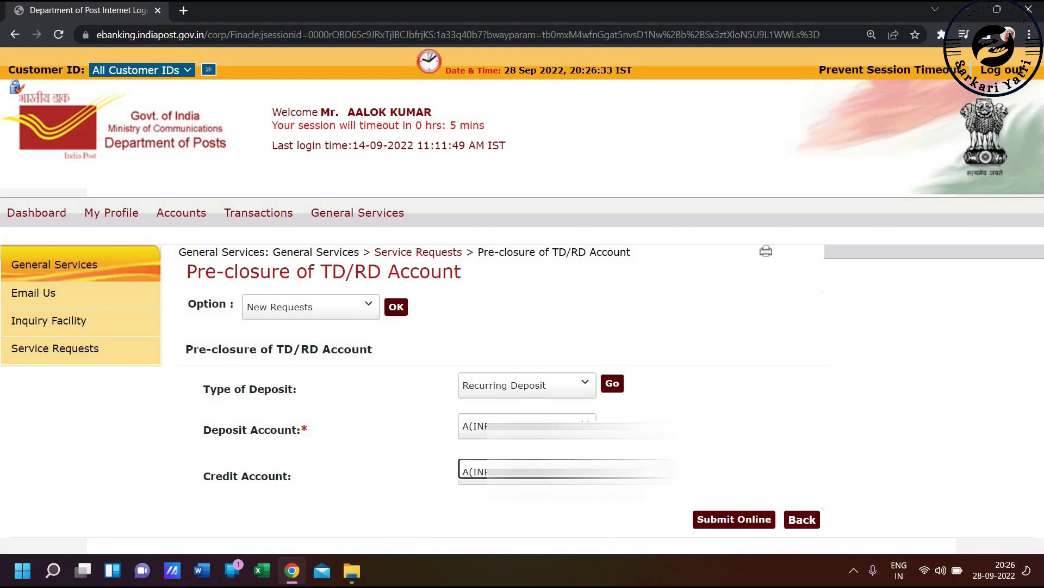
left_click(735, 520)
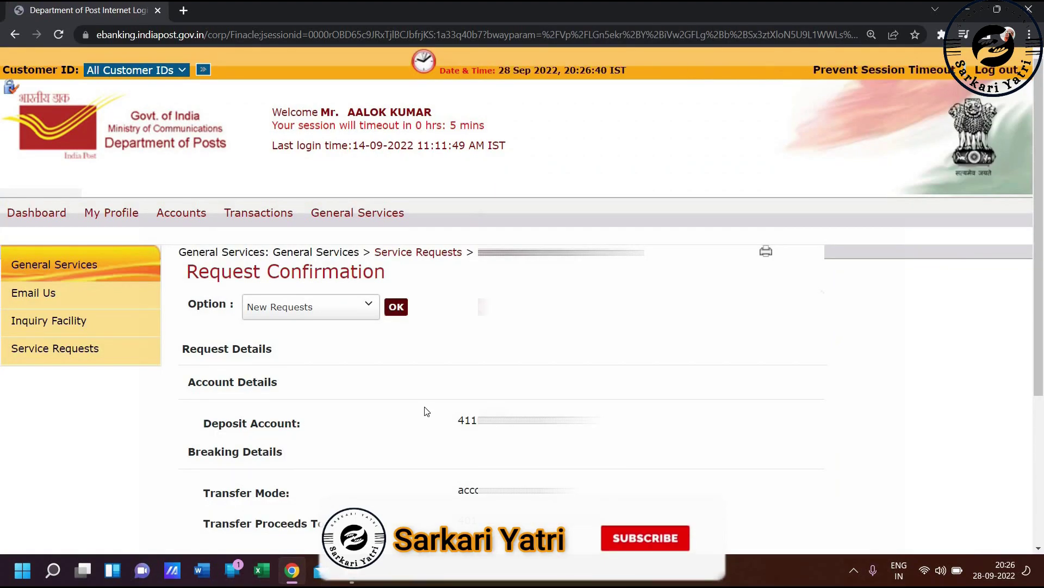
Enter the remark 'Closu' on the Request Confirmation page.
scroll(426, 411, "down", 1)
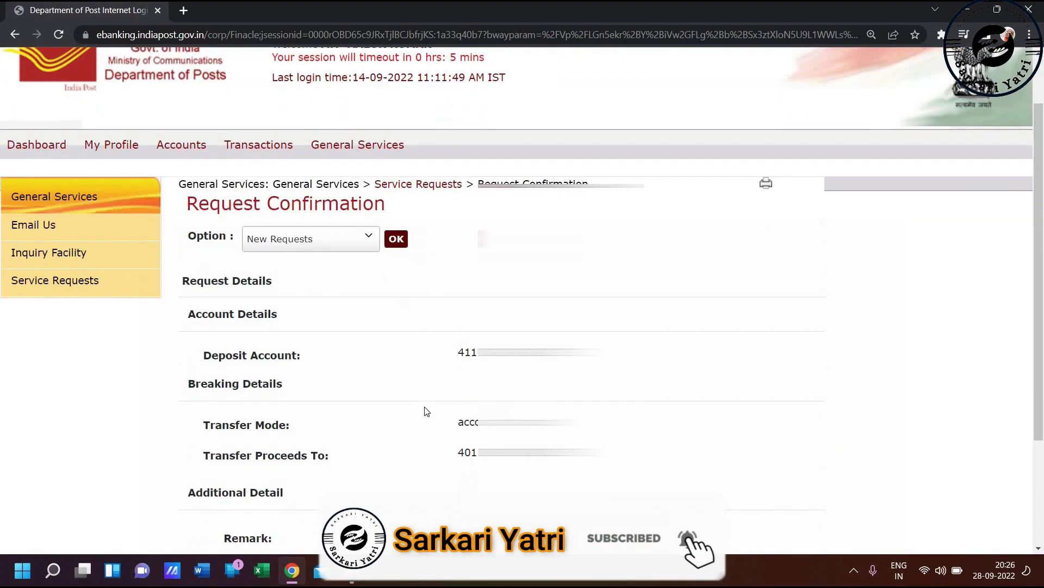
scroll(426, 411, "down", 2)
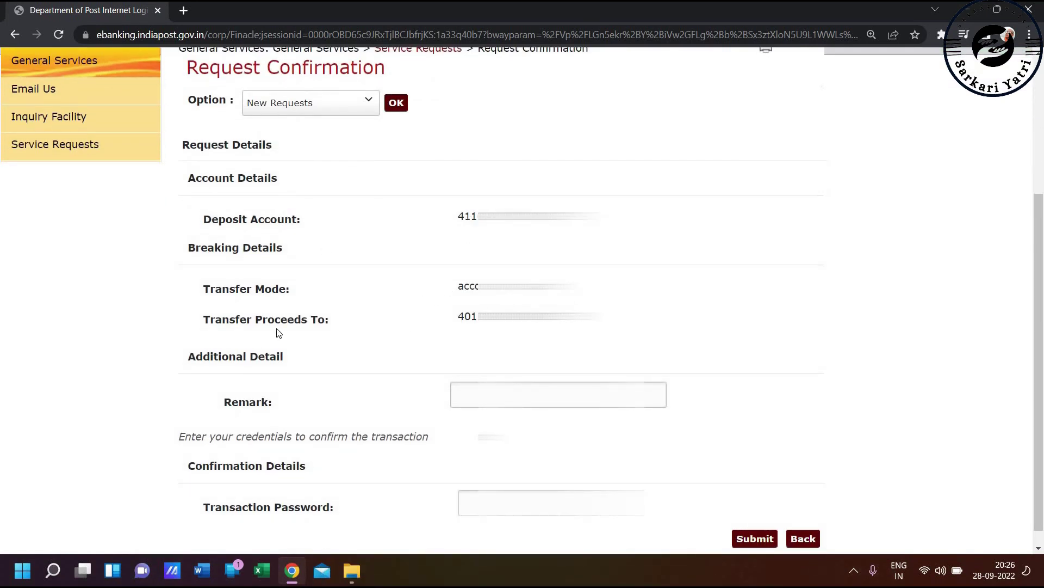
left_click(489, 395)
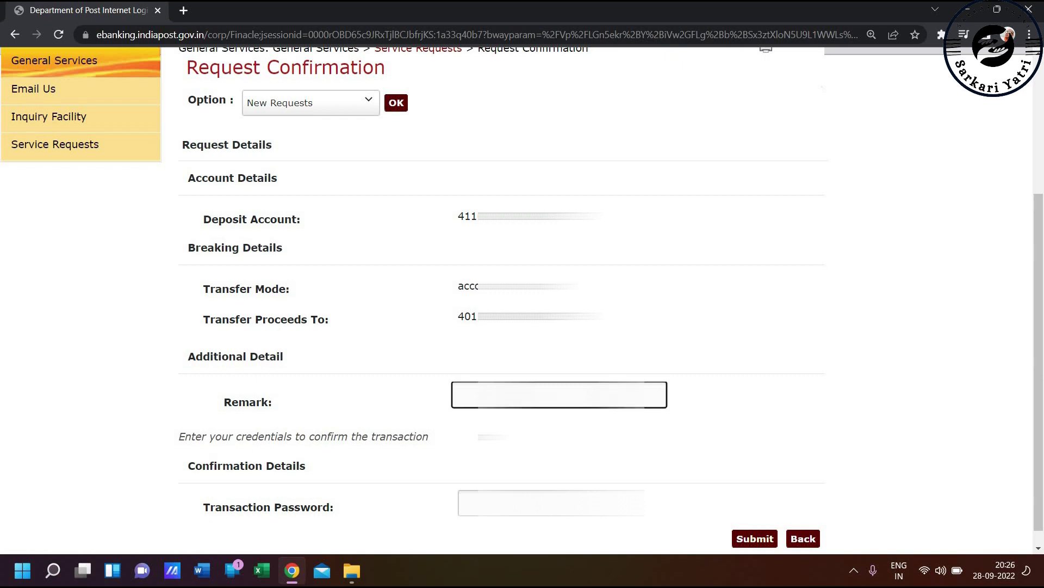
type("Closu")
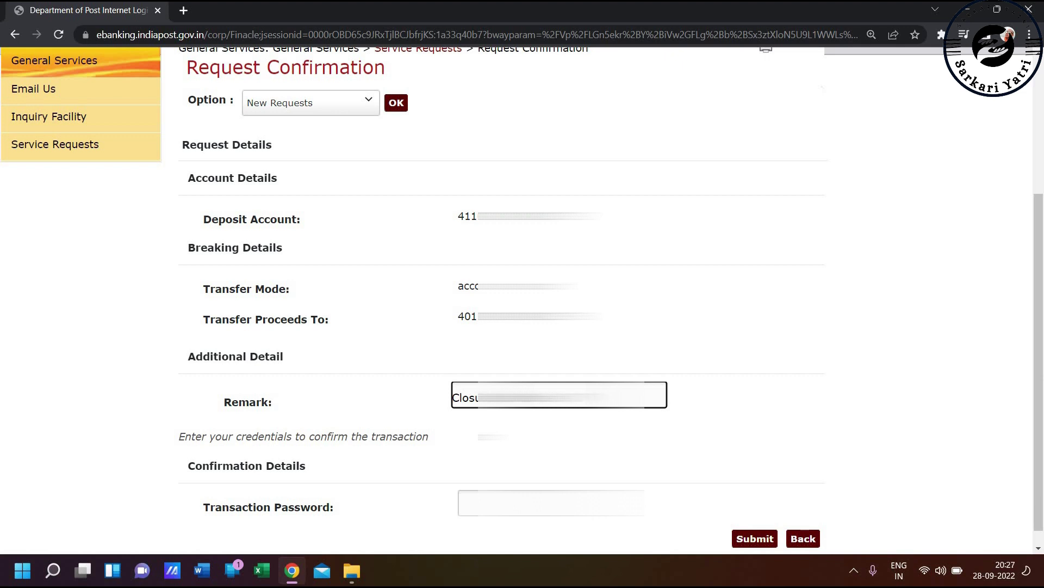
left_click(464, 459)
Fill in the transaction password, then go Back without submitting the request.
scroll(464, 459, "down", 1)
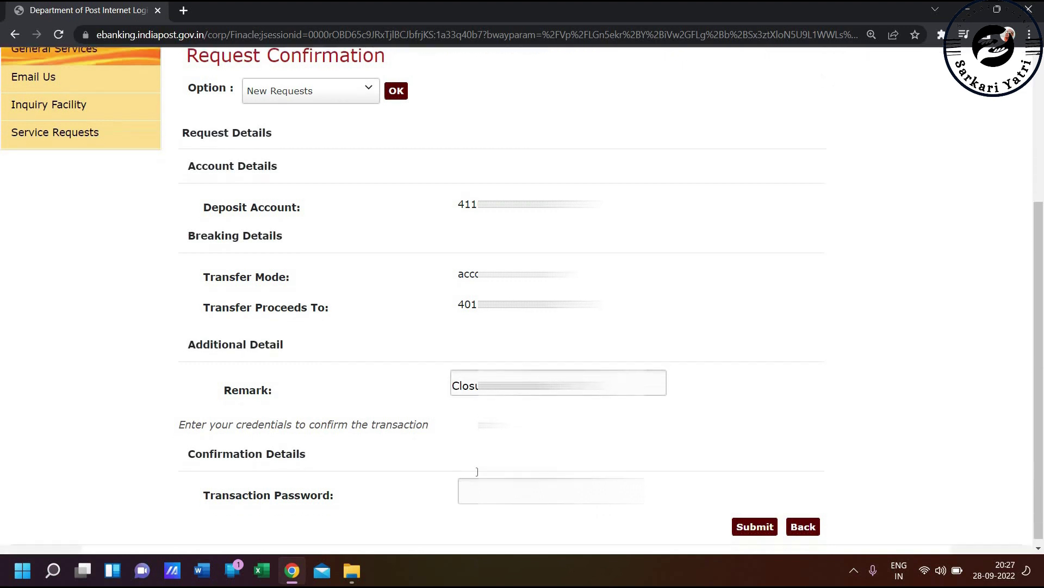
left_click(551, 484)
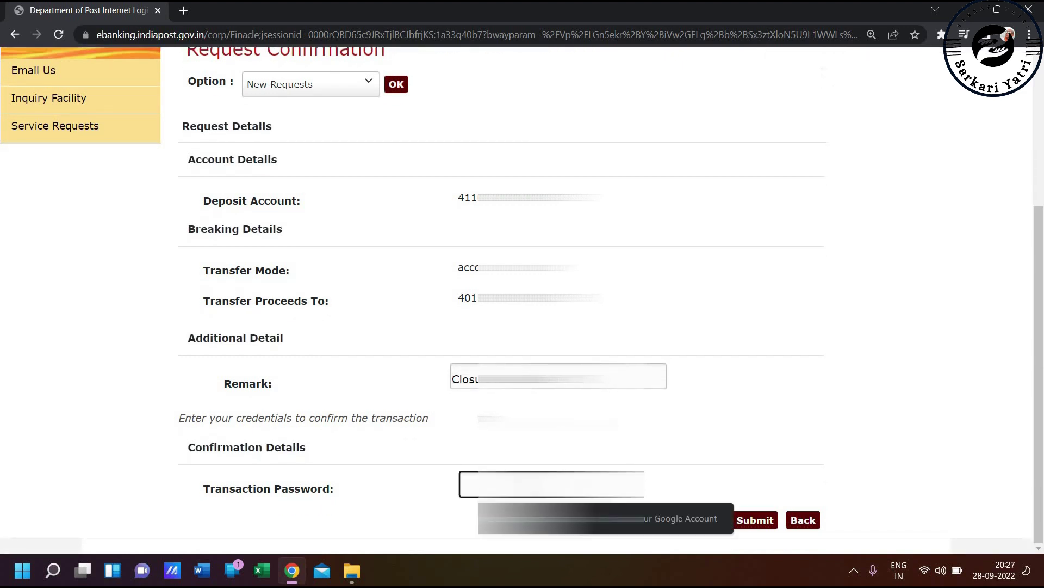
type("*")
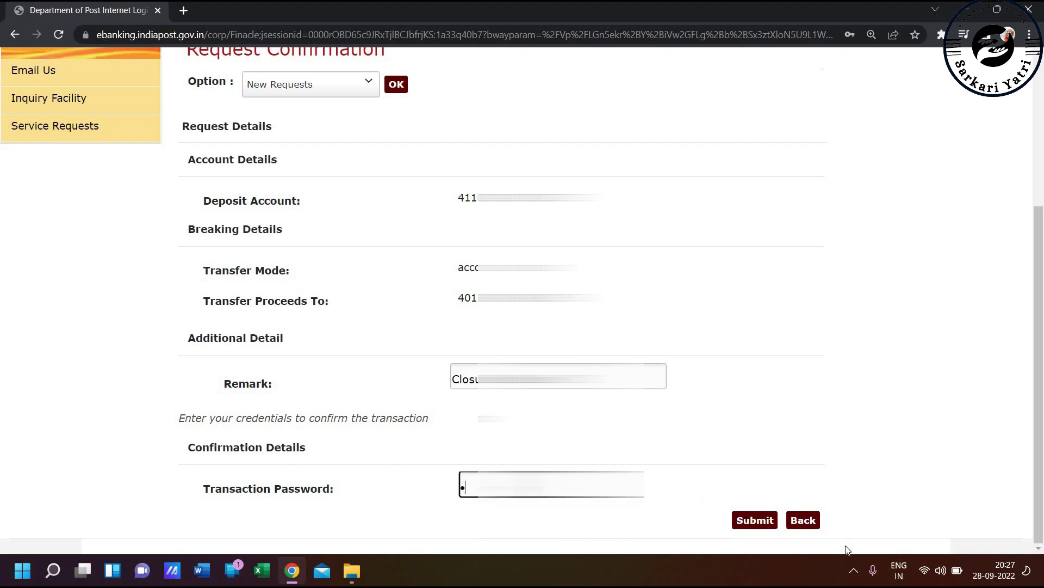
left_click(802, 521)
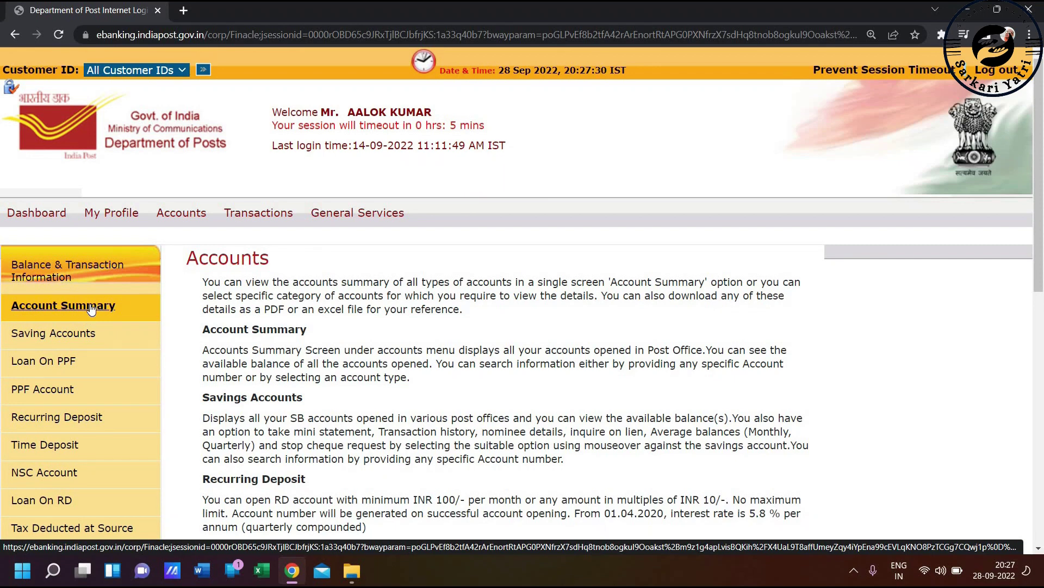
Return to General Services > Service Requests and set the Option to New Requests.
left_click(366, 214)
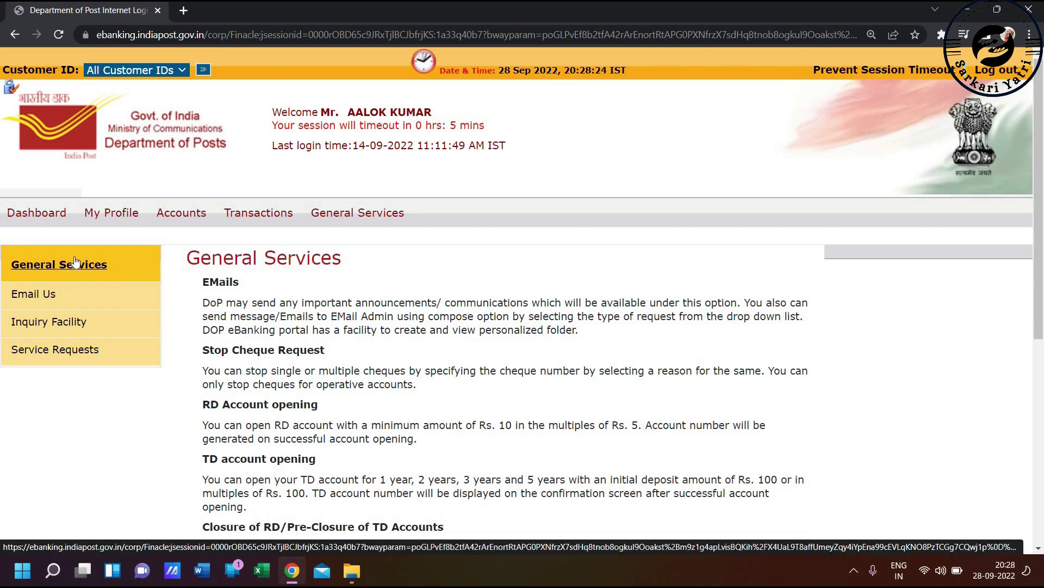
left_click(58, 350)
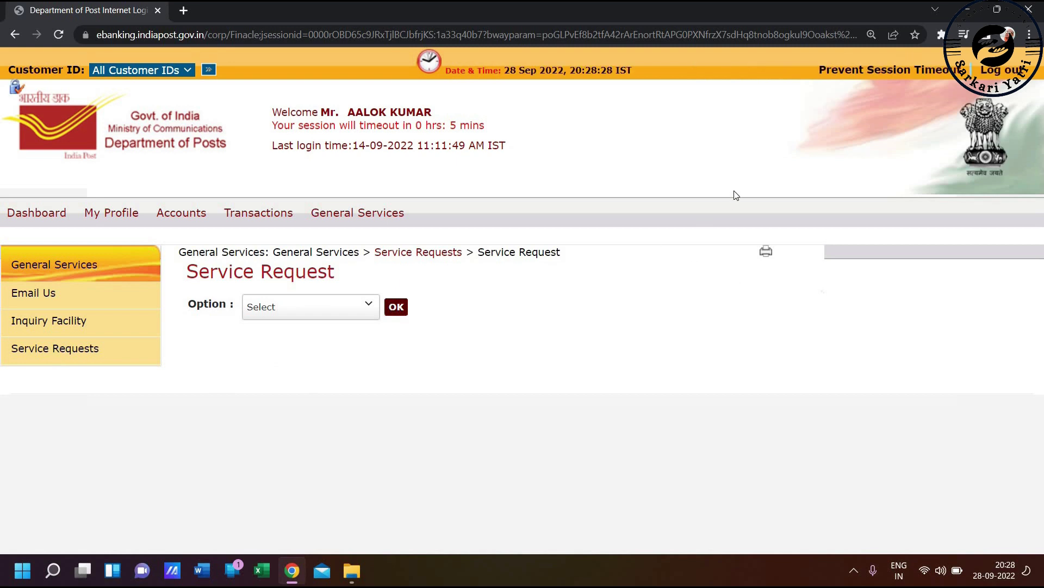
left_click(374, 308)
left_click(325, 331)
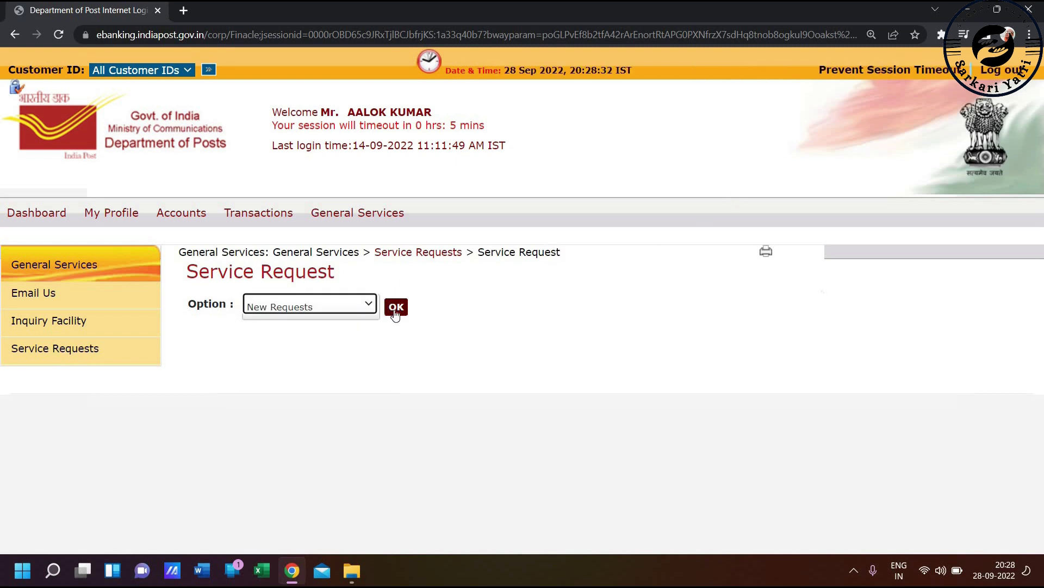